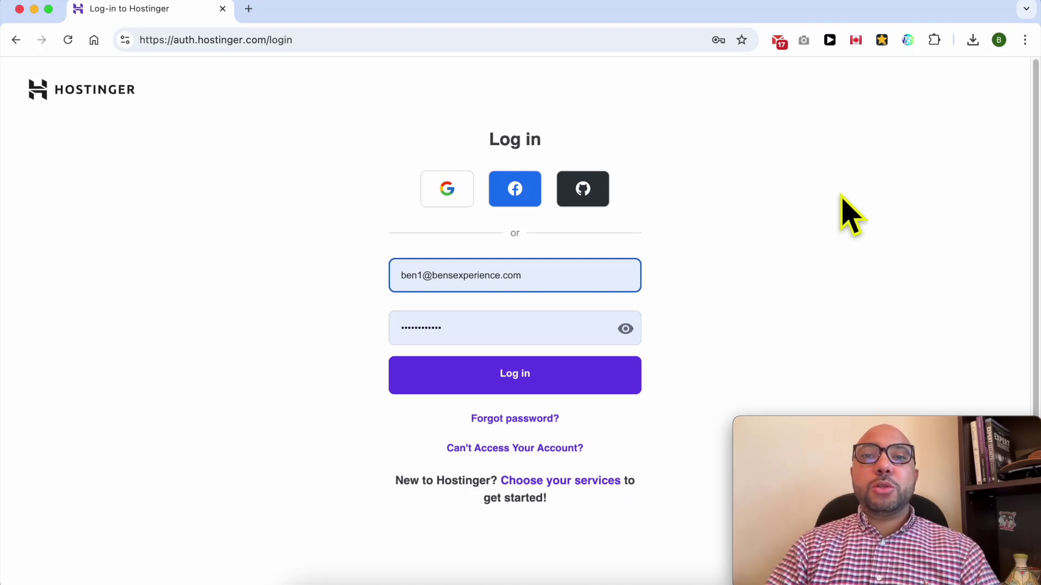
Log in to Hostinger hPanel and go to the Emails page listing benstutorial.com.
left_click(759, 219)
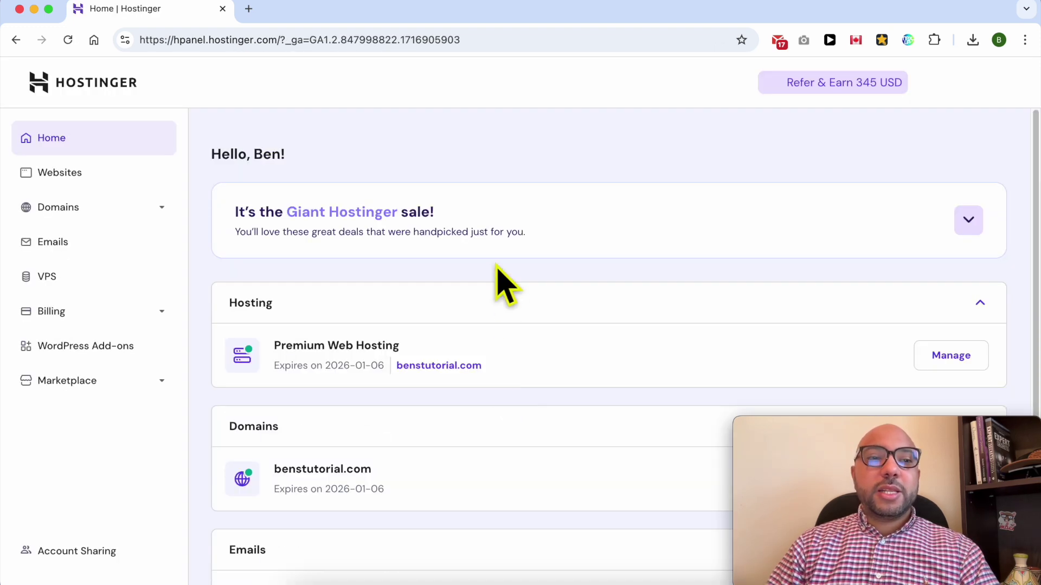
left_click(113, 242)
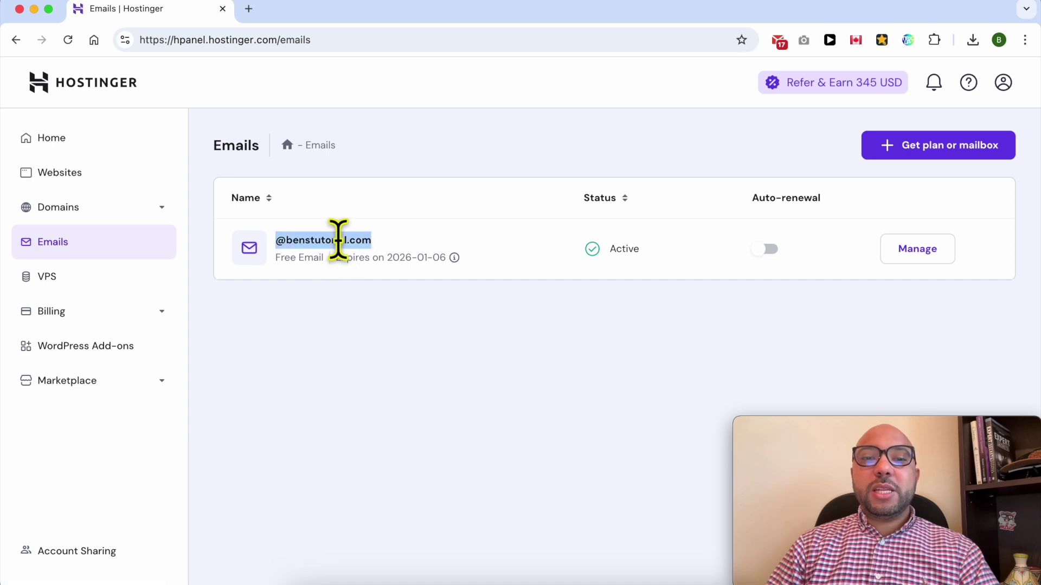
Launch Webmail for the benstutorial.com account from the domain's Email Accounts list.
left_click(917, 250)
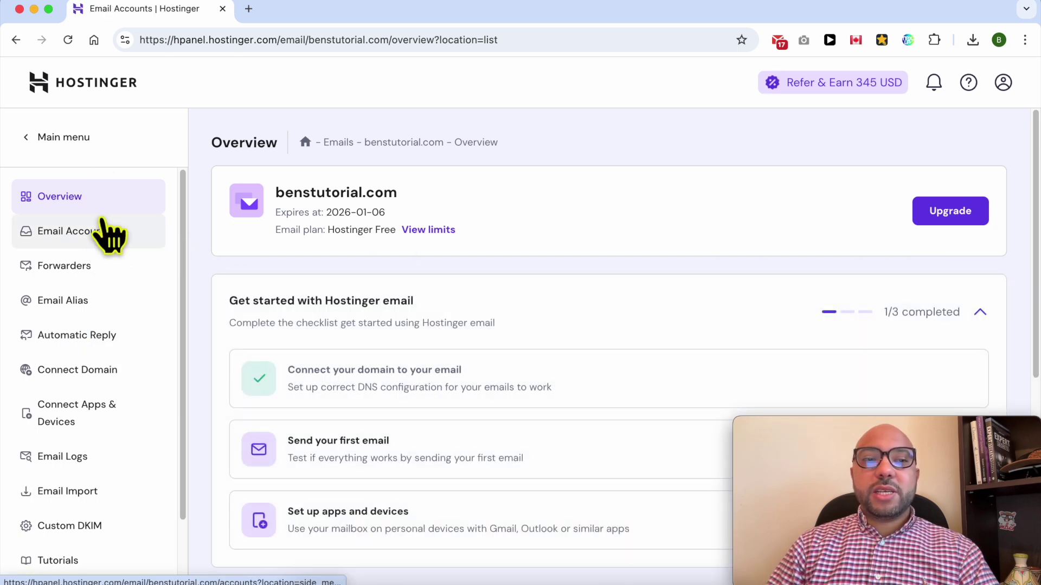
left_click(102, 228)
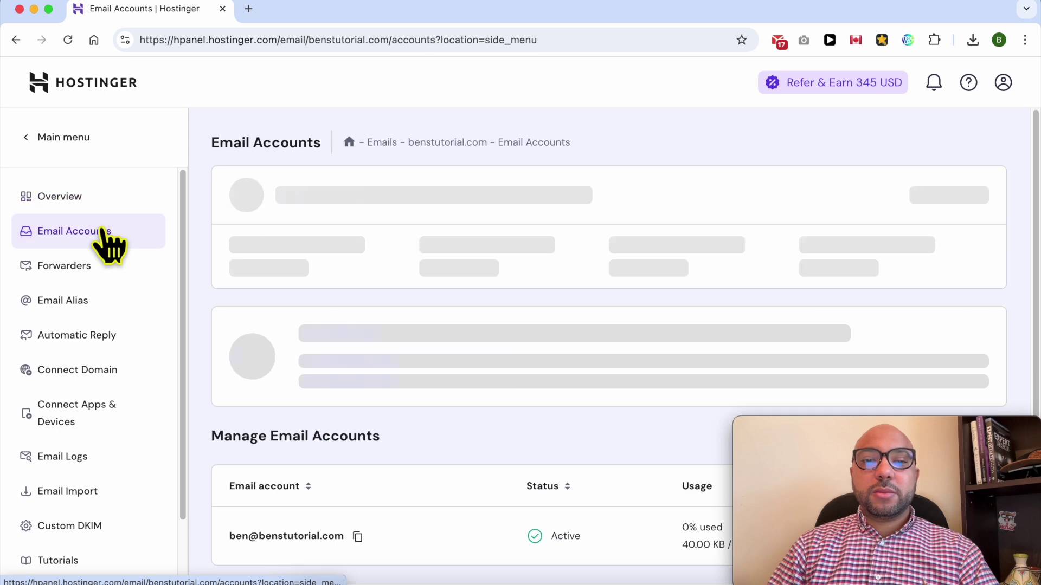
scroll(359, 267, "down", 4)
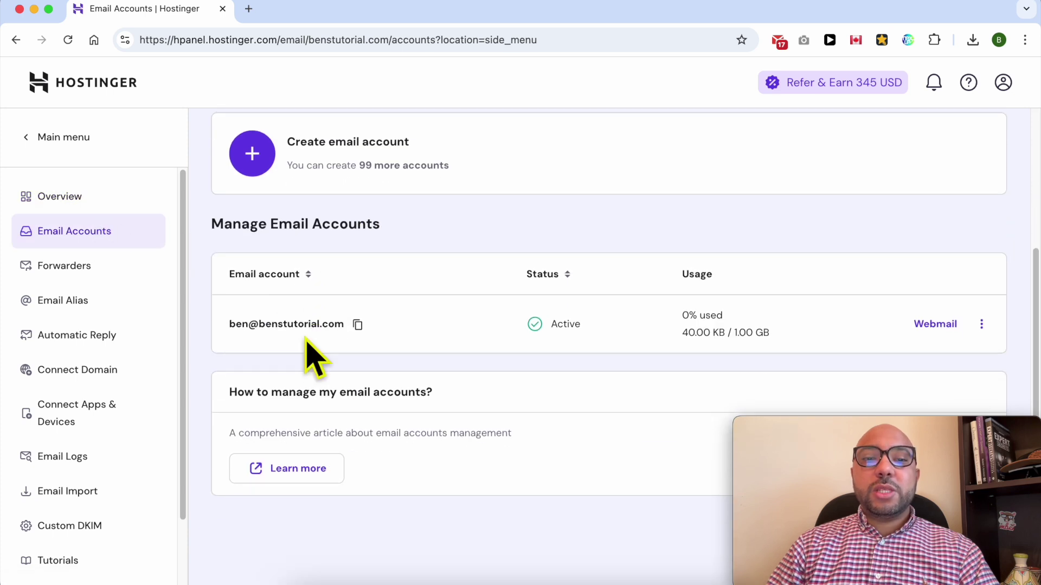
triple_click(273, 324)
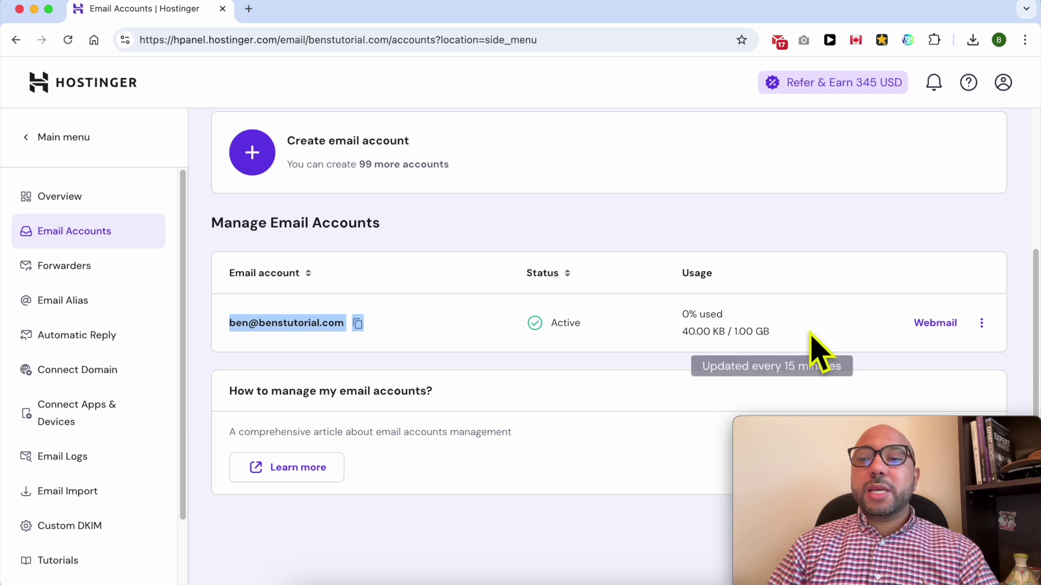
left_click(936, 327)
Log in to Hostinger Webmail using the prefilled email address and password.
left_click(626, 337)
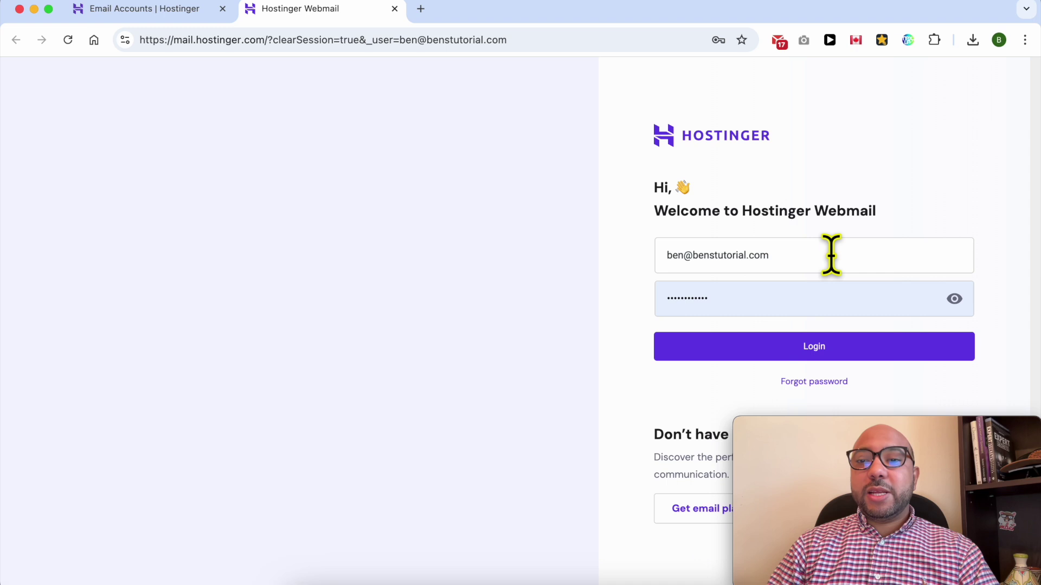
left_click(819, 353)
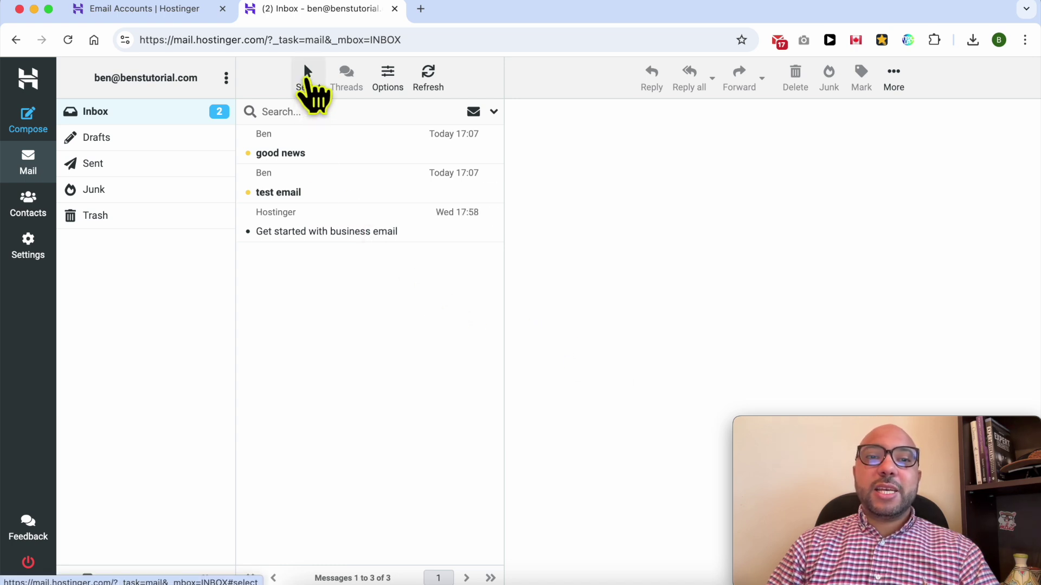
Check all three inbox messages using Select > All.
left_click(307, 72)
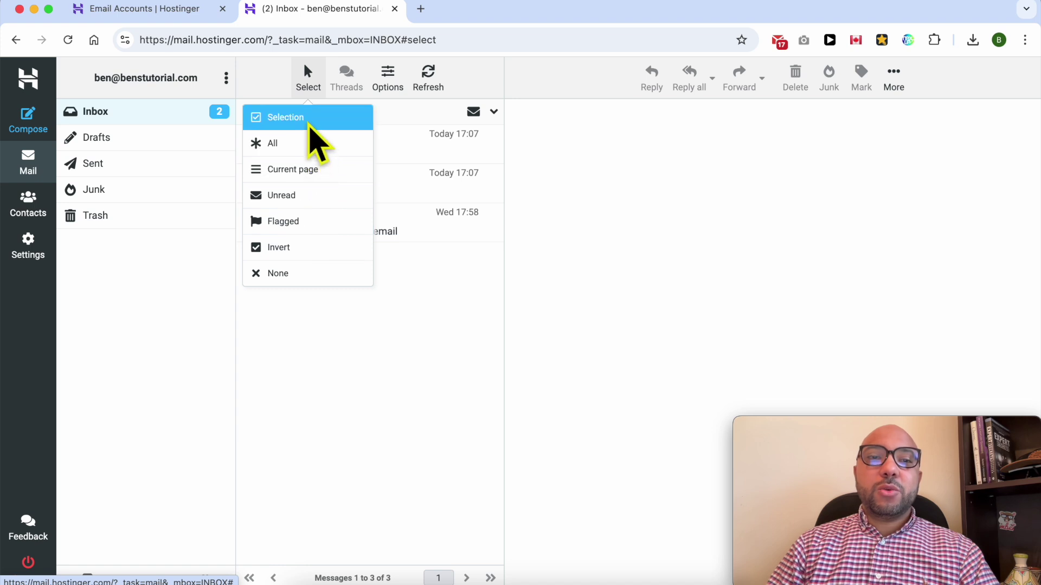
left_click(300, 146)
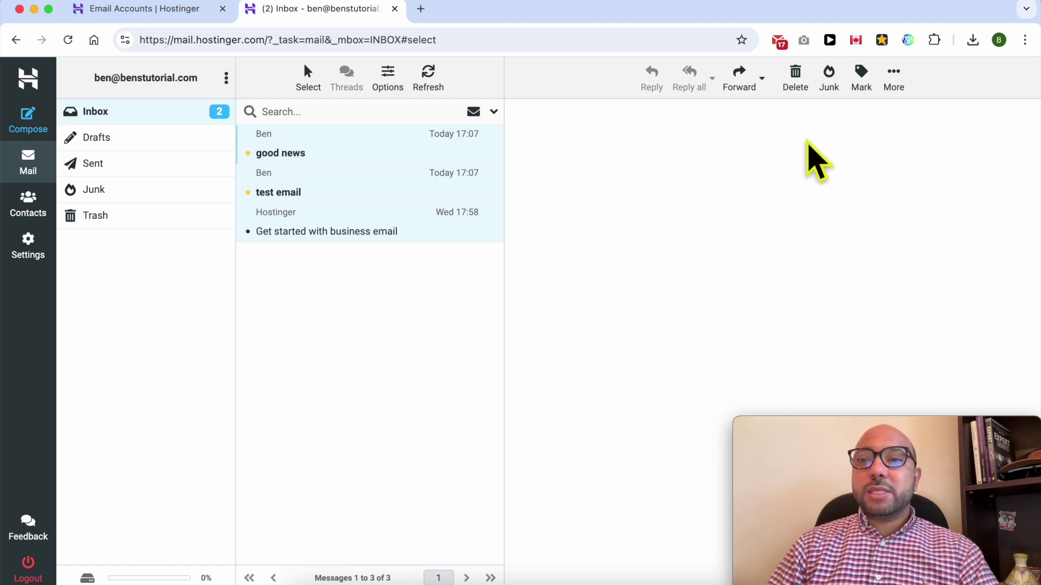
Download the selected messages via More > Download... as Mbox format (.zip).
left_click(895, 78)
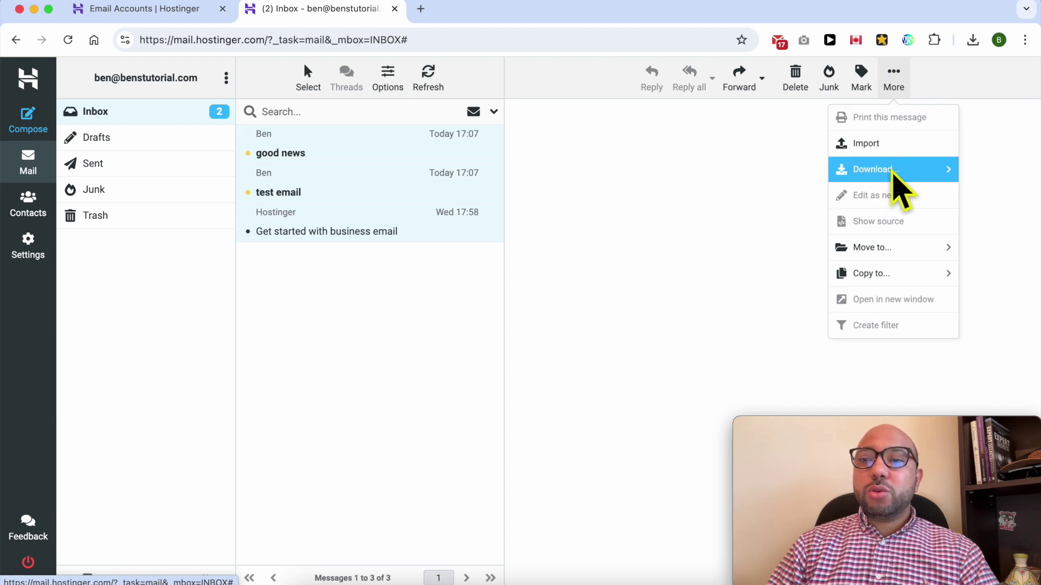
left_click(893, 173)
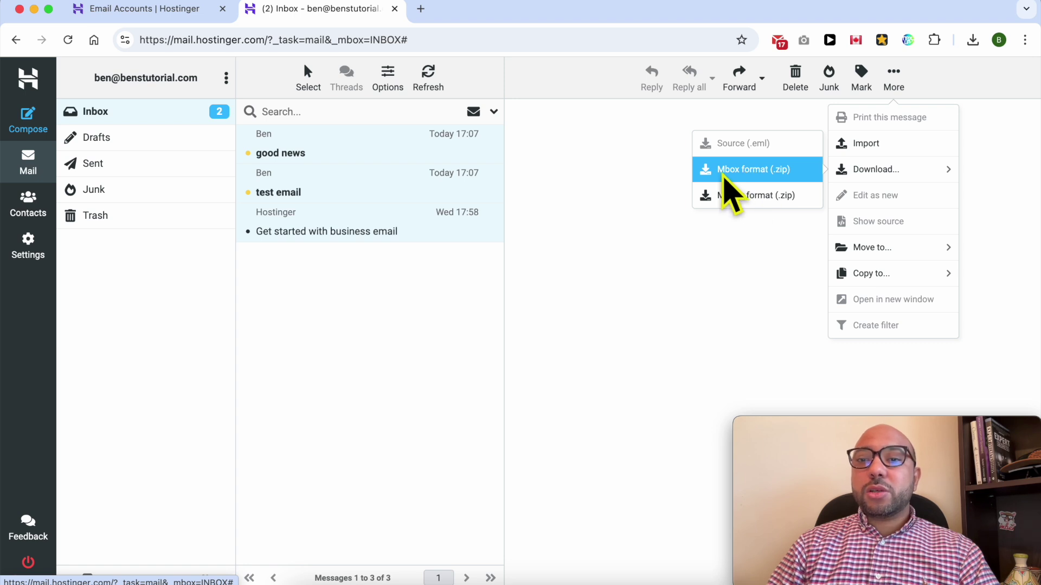
left_click(752, 175)
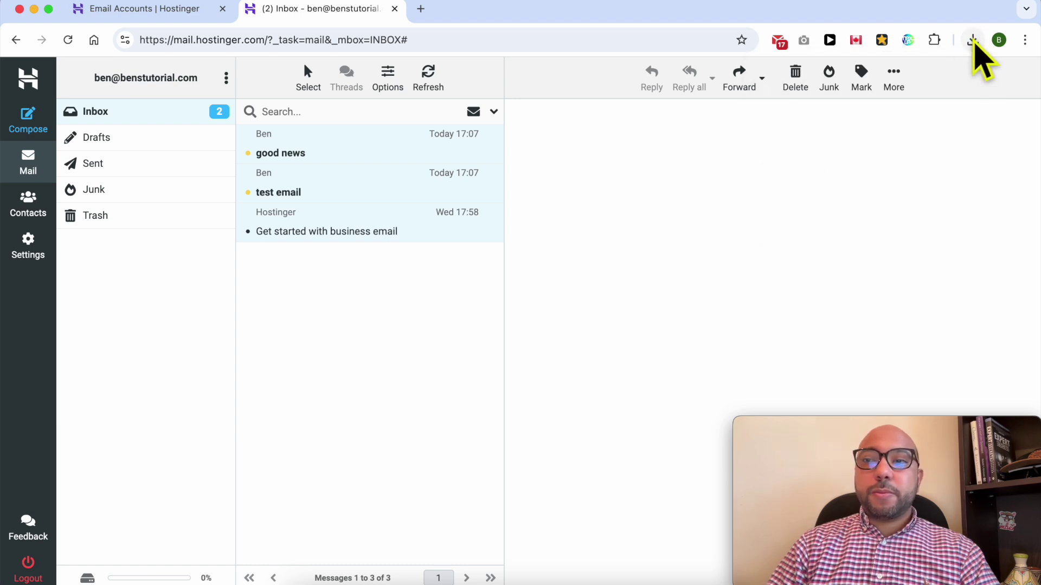
left_click(973, 40)
Show INBOX (2).zip in Finder and unzip it into INBOX.mbox.
left_click(933, 103)
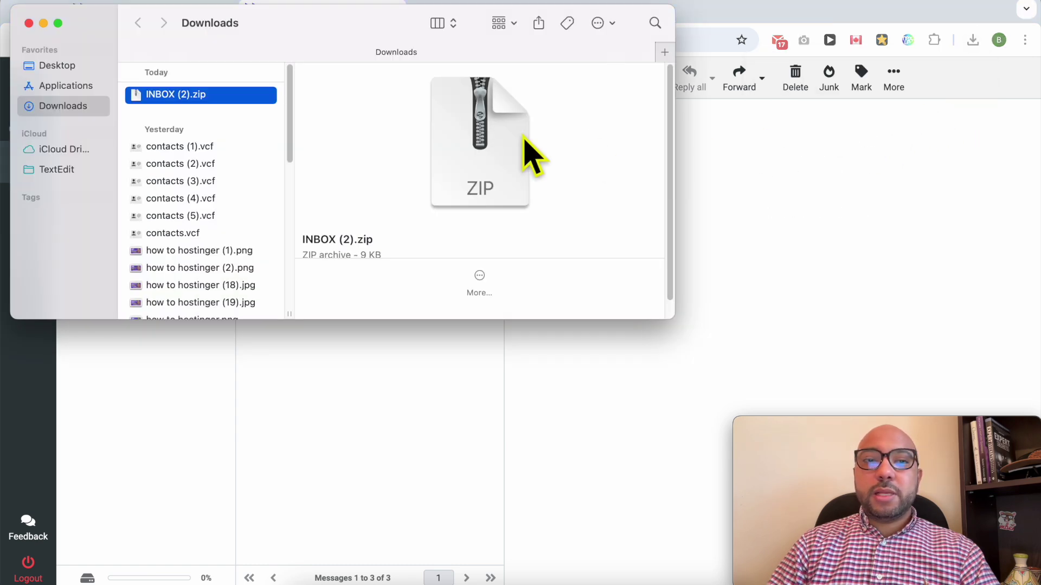
double_click(233, 100)
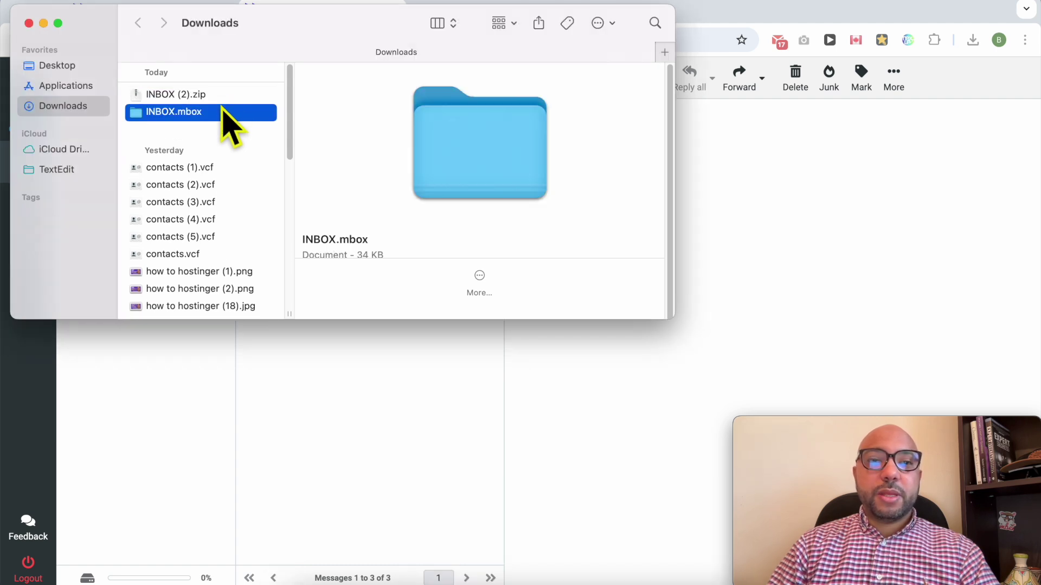
left_click(211, 96)
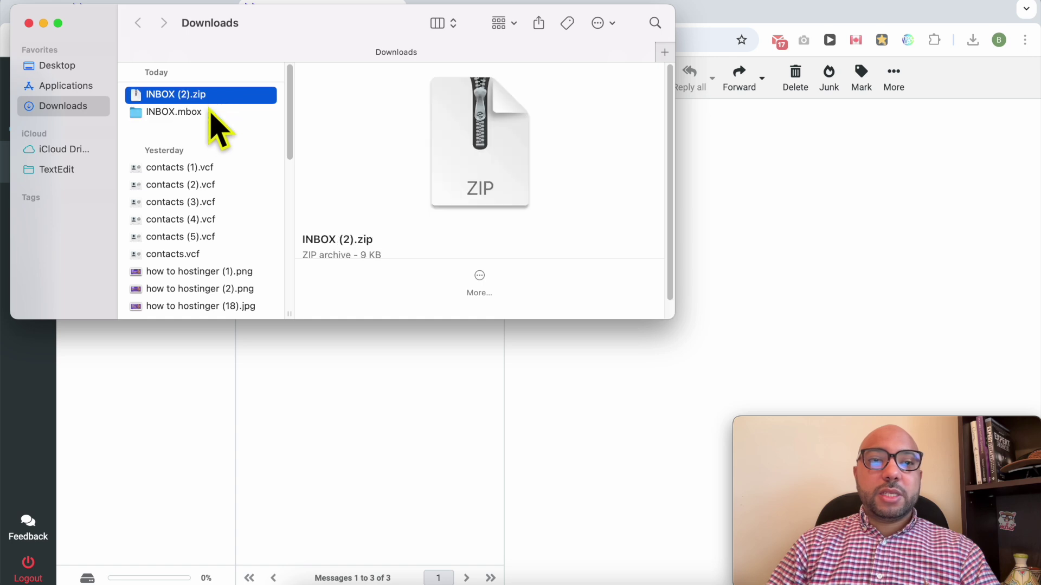
left_click(207, 112)
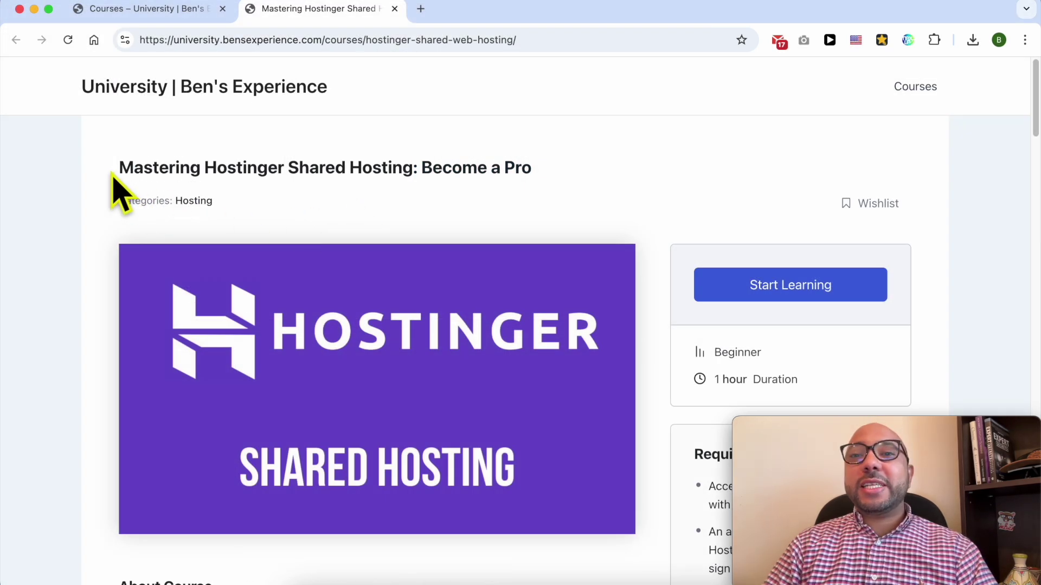
Scroll through the Mastering Hostinger Shared Hosting course page.
left_click_drag(96, 168, 419, 168)
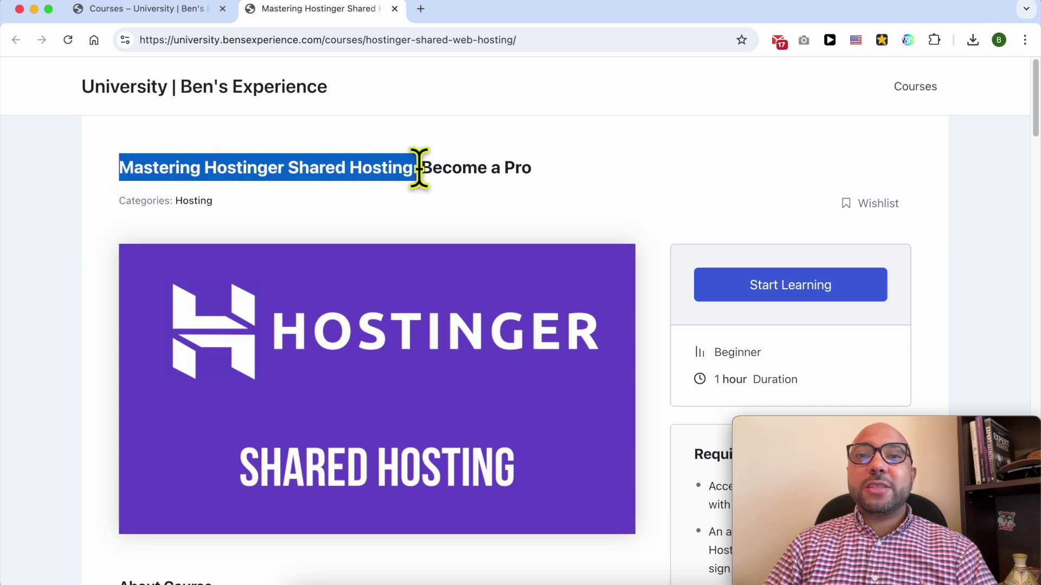
left_click(455, 224)
scroll(458, 224, "down", 7)
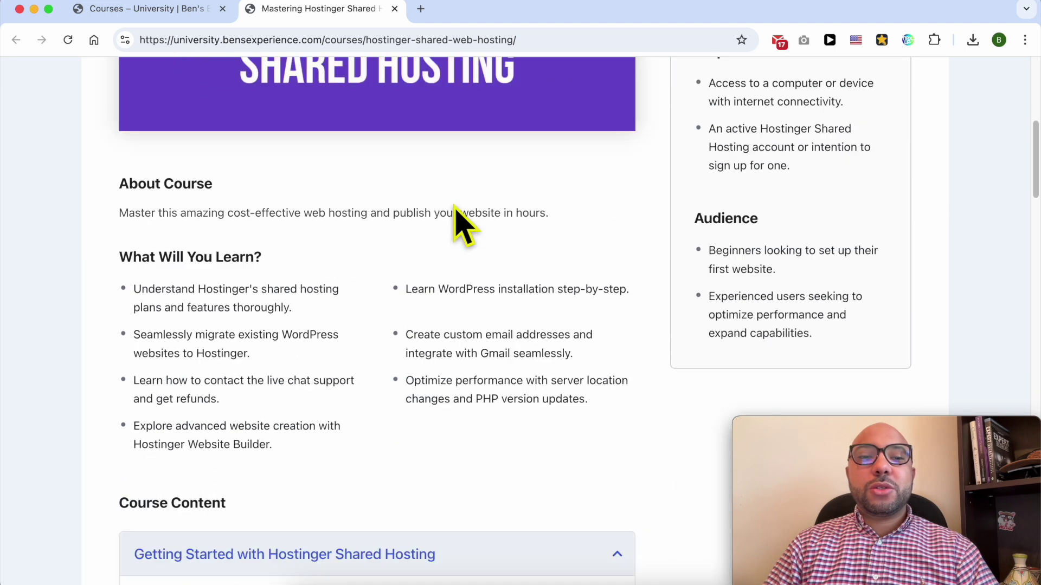
scroll(455, 209, "down", 8)
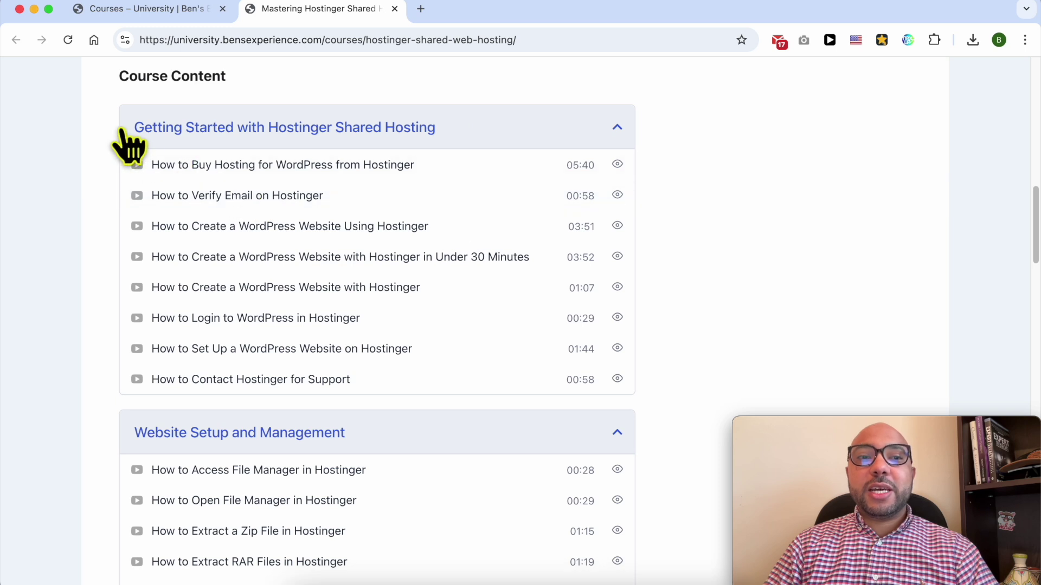
scroll(206, 379, "down", 4)
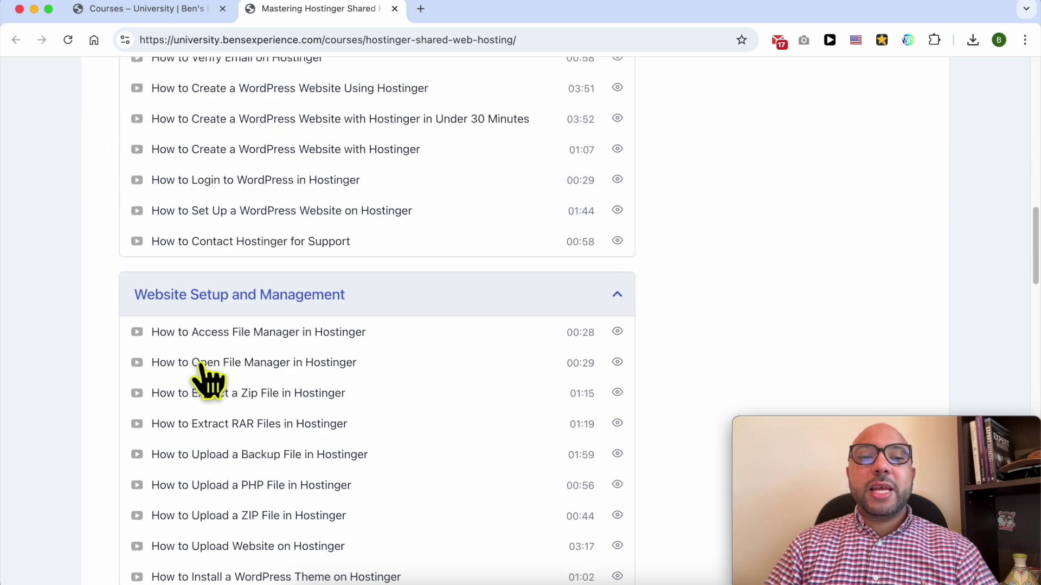
scroll(216, 238, "down", 1)
scroll(355, 197, "down", 12)
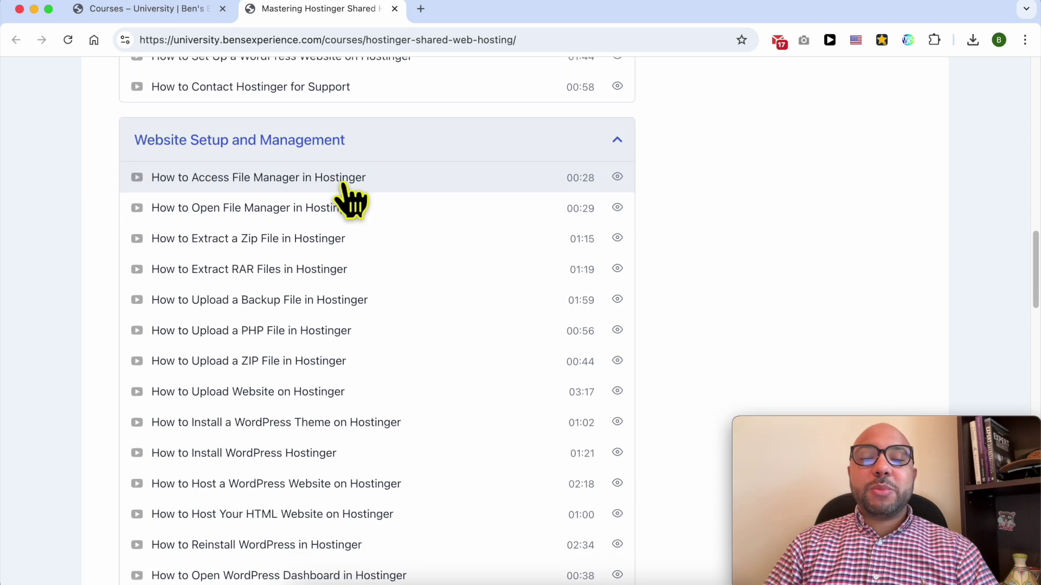
scroll(356, 198, "down", 7)
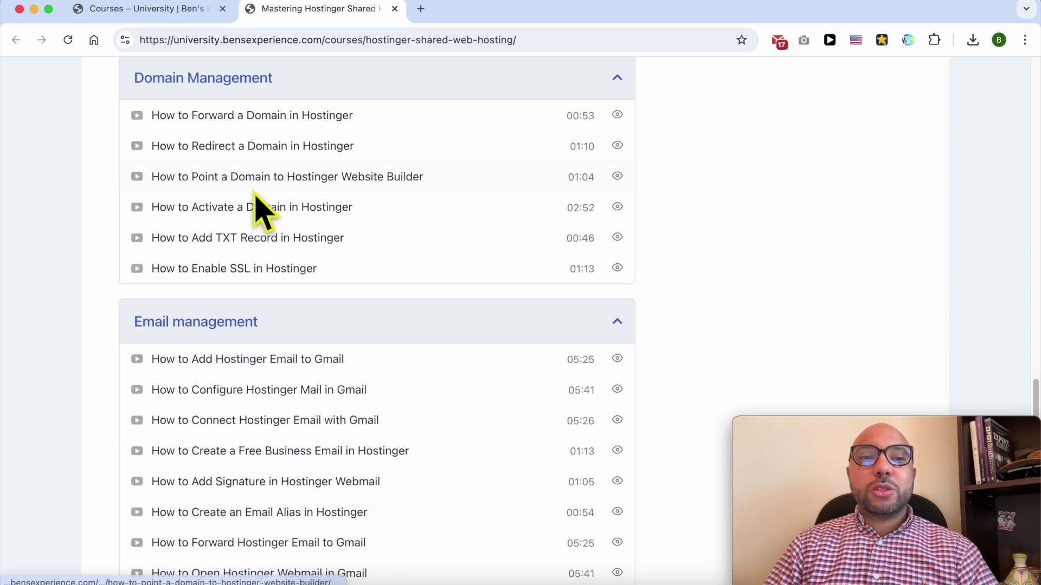
scroll(265, 339, "down", 10)
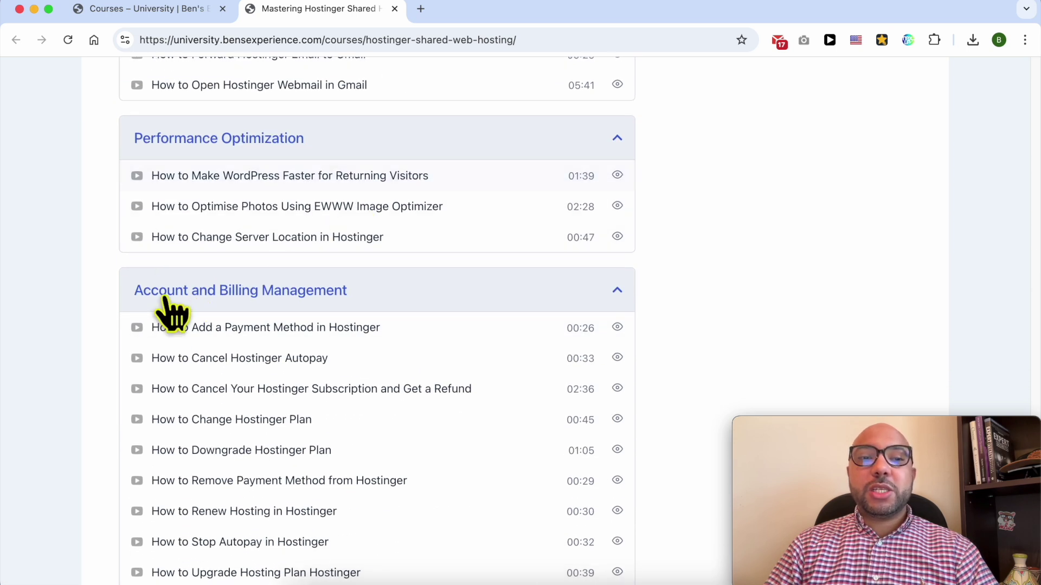
scroll(170, 314, "down", 4)
scroll(275, 123, "down", 4)
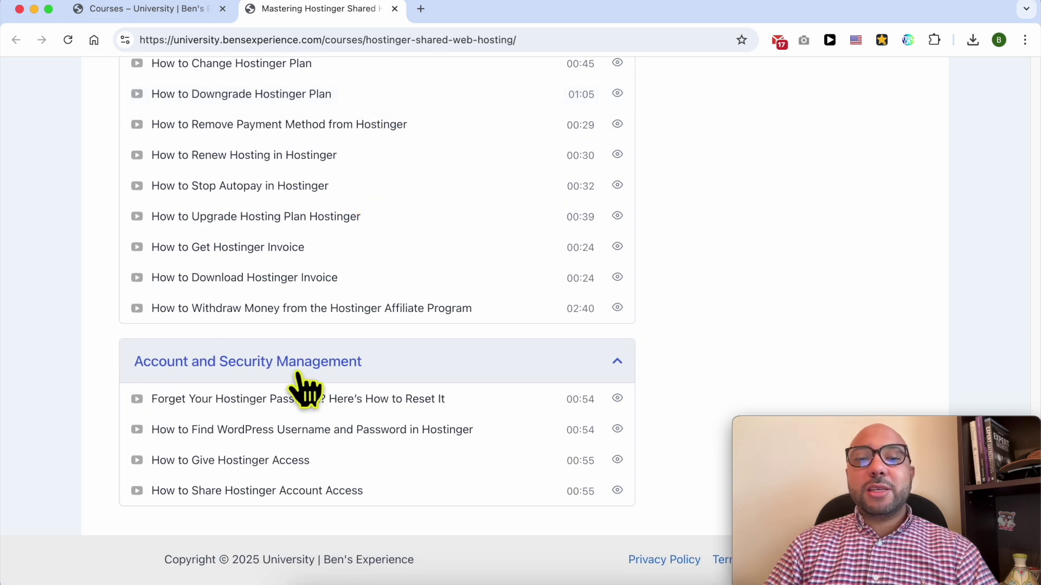
scroll(332, 384, "up", 10)
scroll(332, 383, "down", 10)
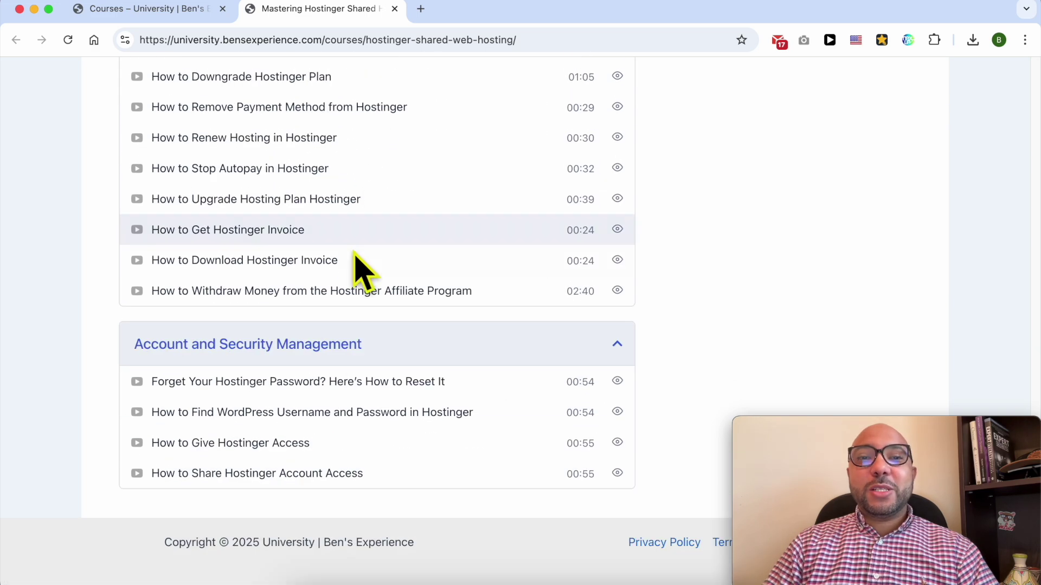
scroll(361, 269, "up", 20)
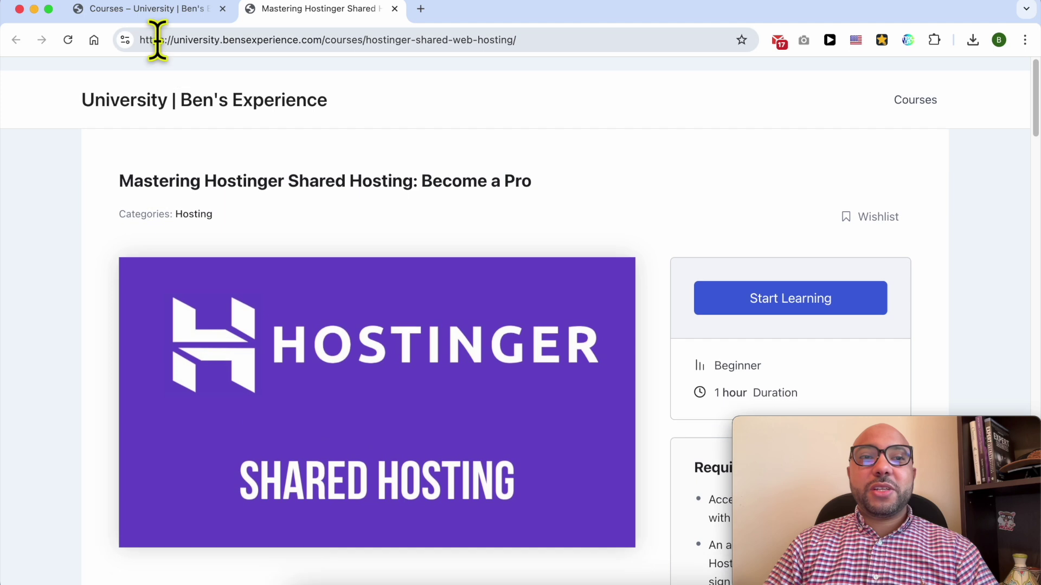
Switch to the course catalogue and go to page 2 of the courses.
left_click(150, 9)
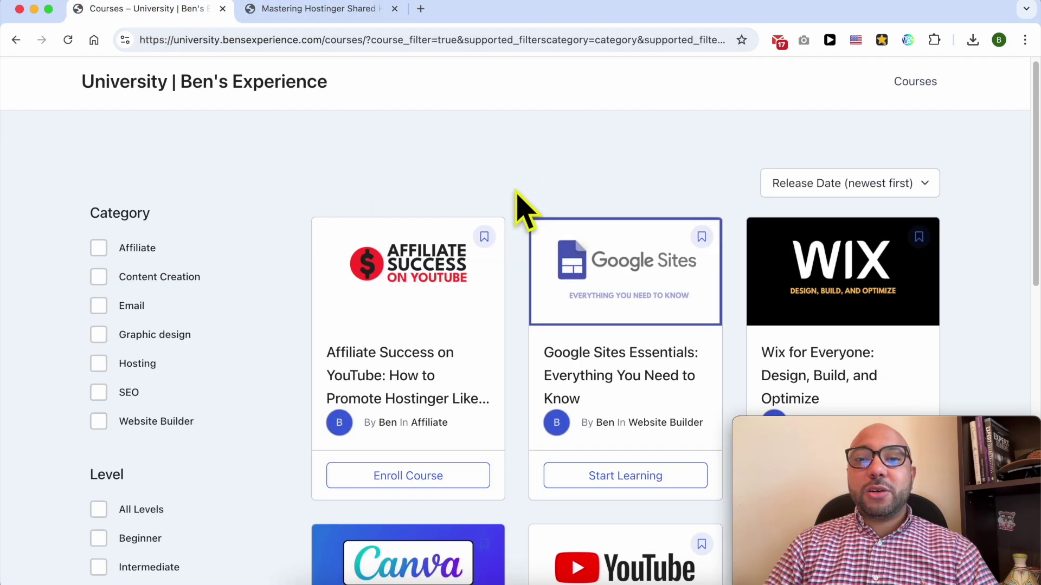
scroll(524, 209, "down", 13)
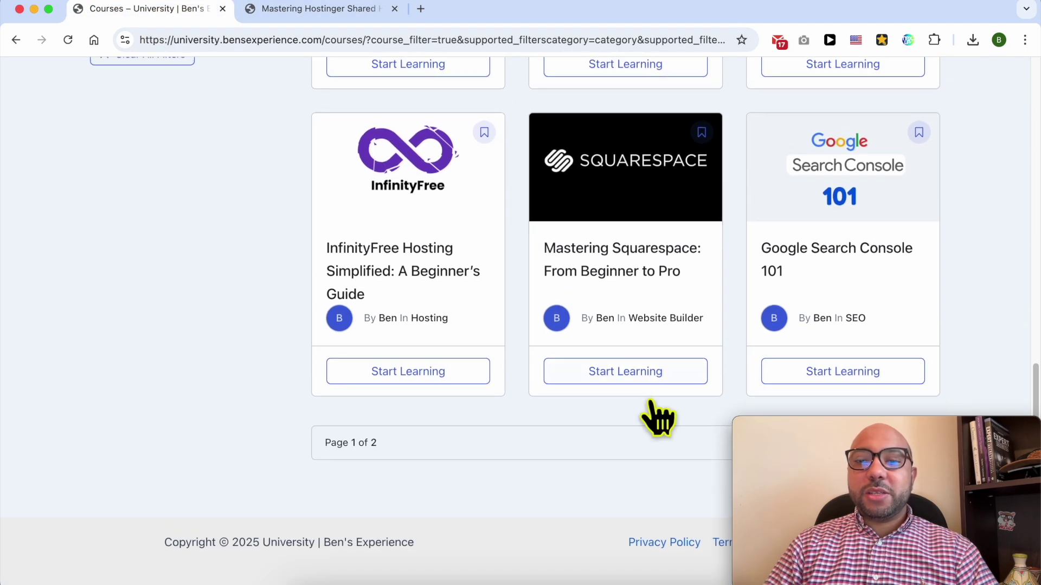
left_click_drag(797, 432, 6, 434)
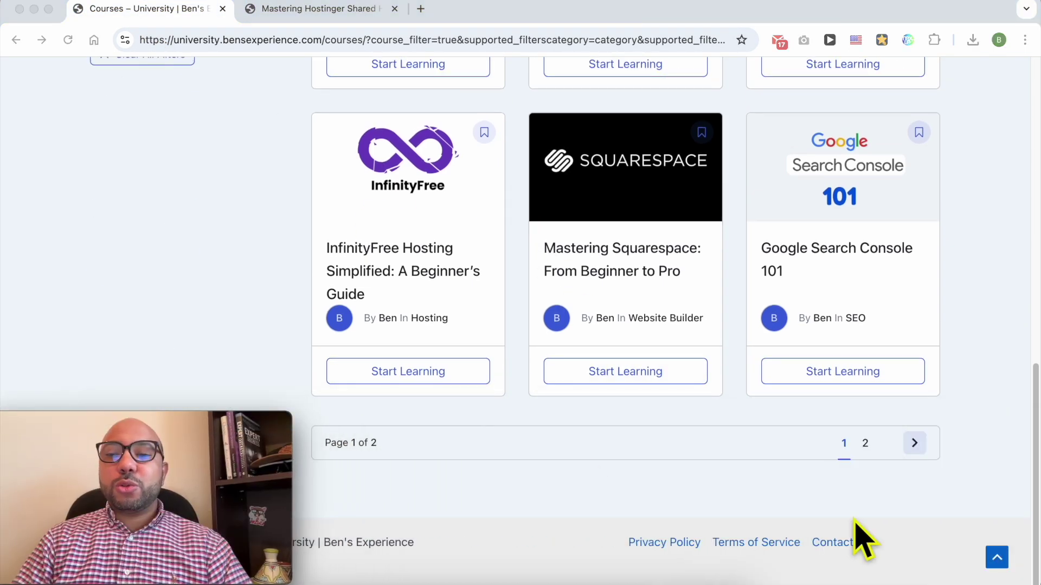
left_click(865, 443)
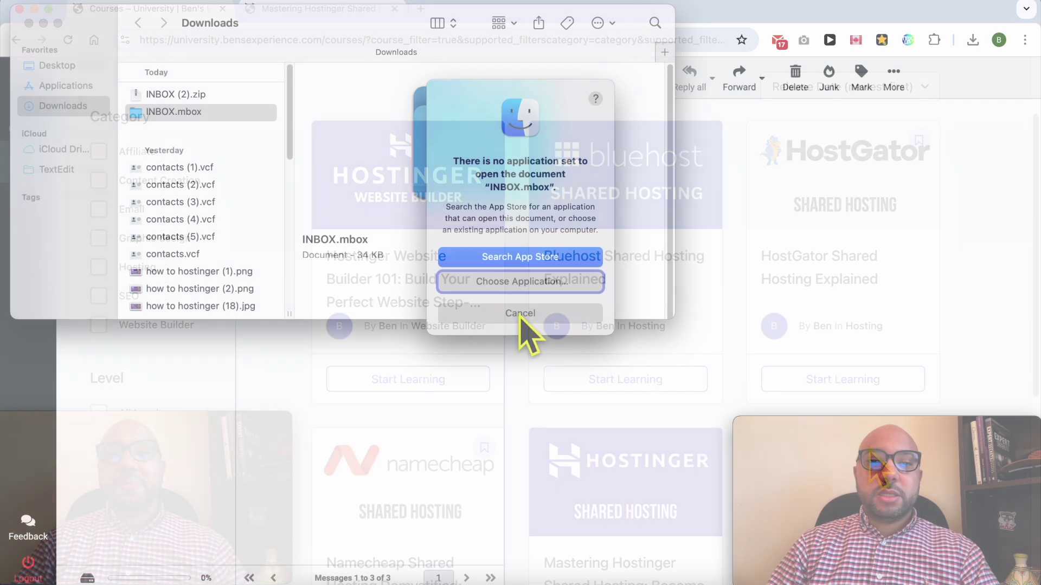
Dismiss the INBOX.mbox Finder message and download the inbox as Maildir format (.zip).
left_click(520, 314)
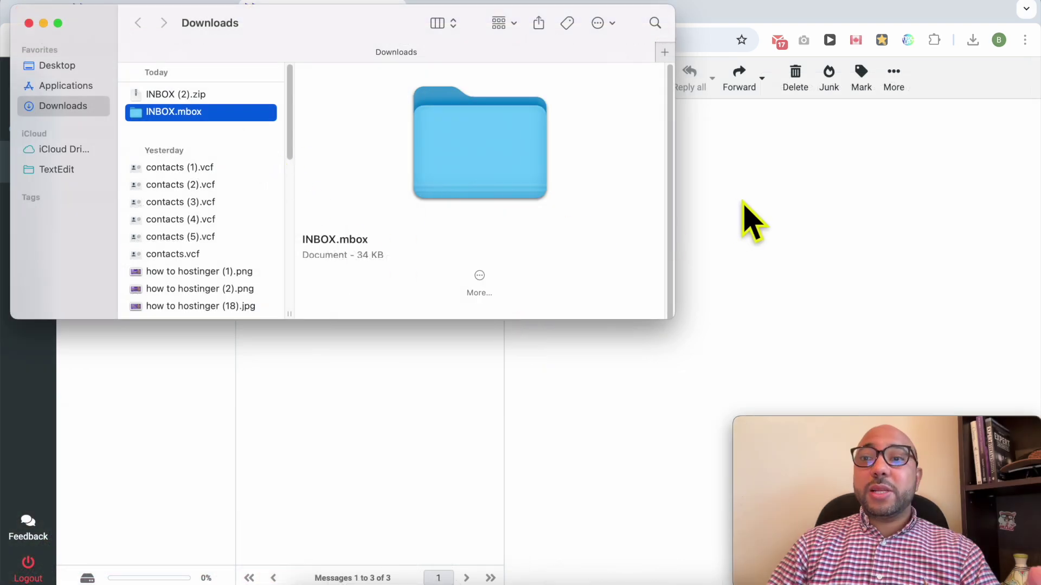
left_click(753, 215)
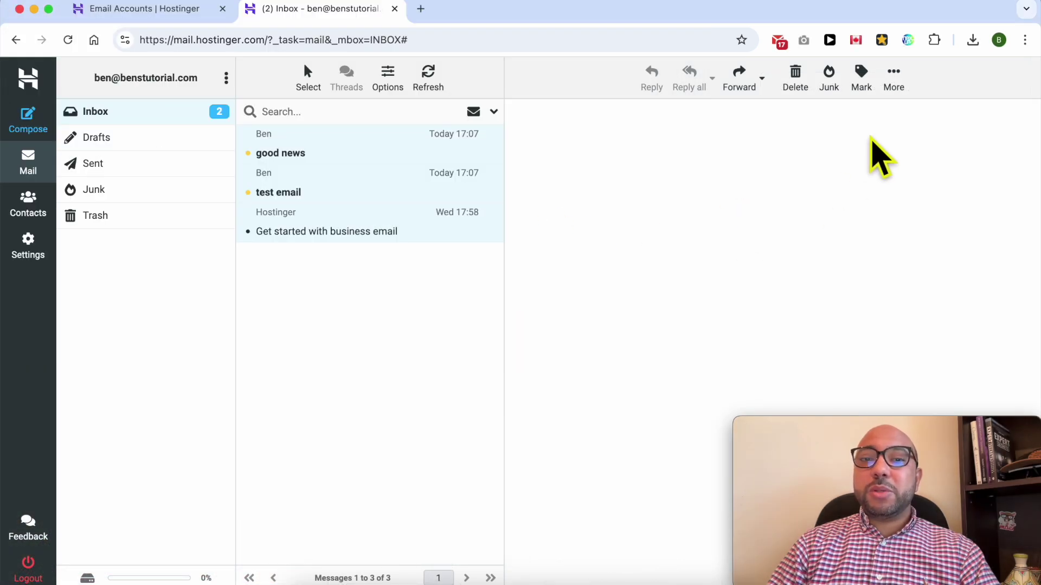
left_click(894, 81)
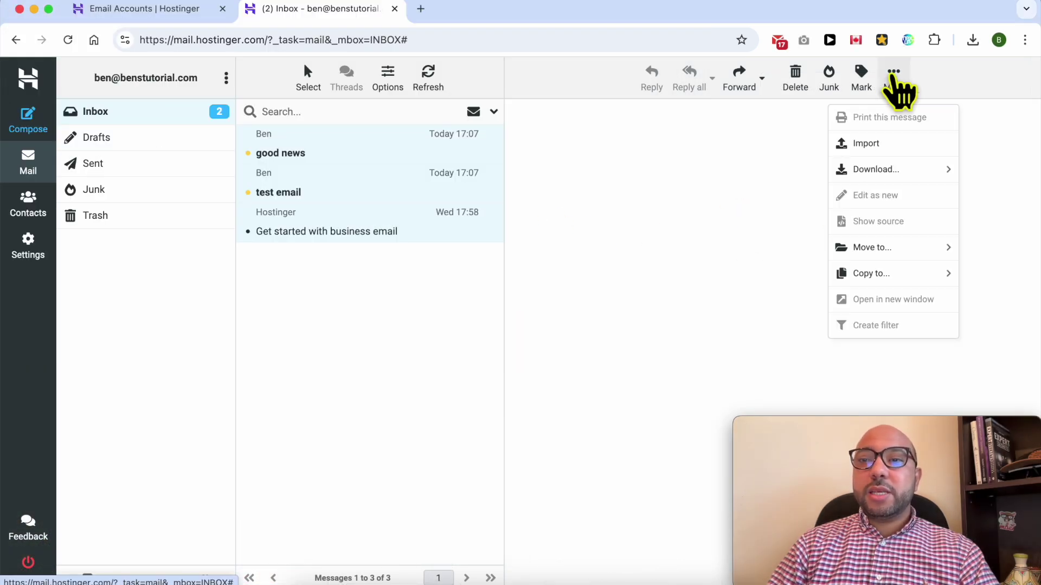
left_click(596, 190)
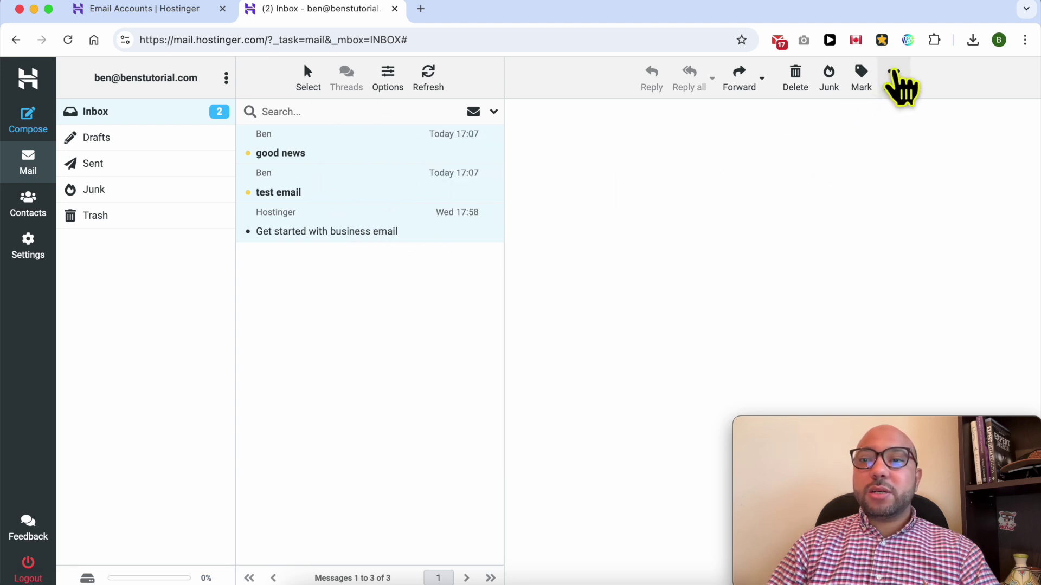
left_click(900, 87)
left_click(920, 183)
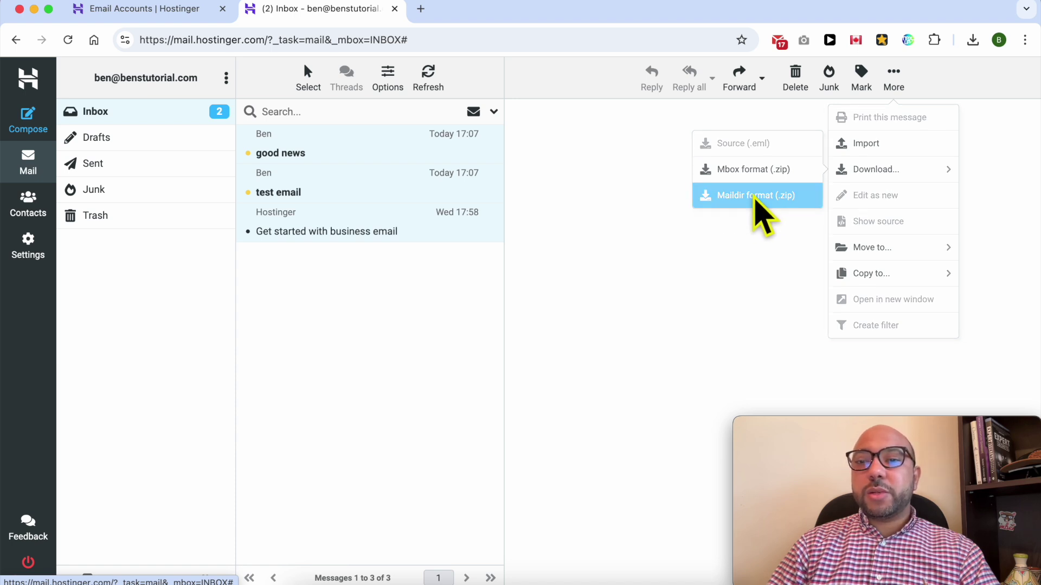
left_click(755, 198)
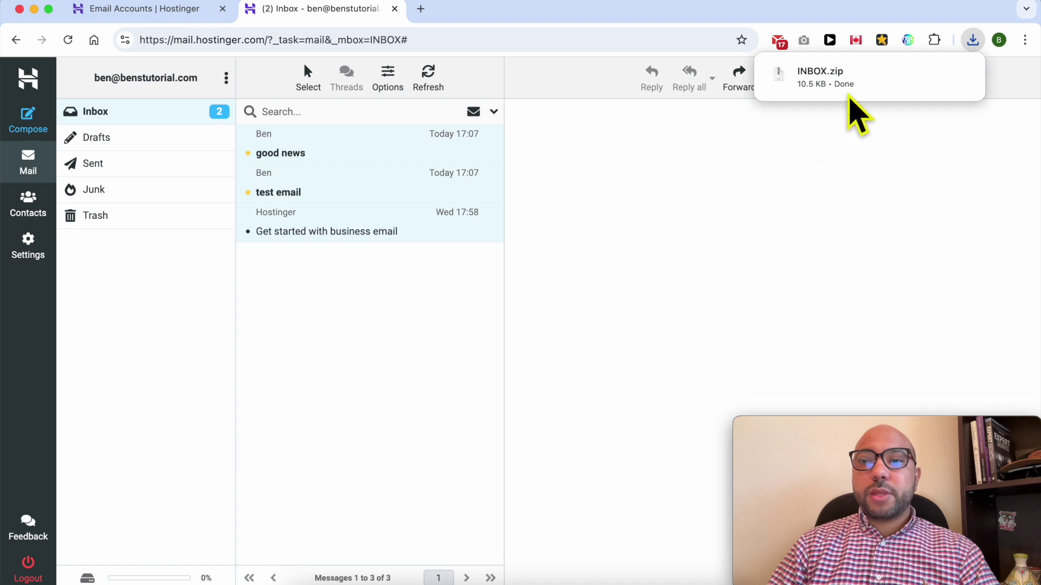
Show INBOX.zip in Downloads and extract it into an INBOX folder.
left_click(932, 76)
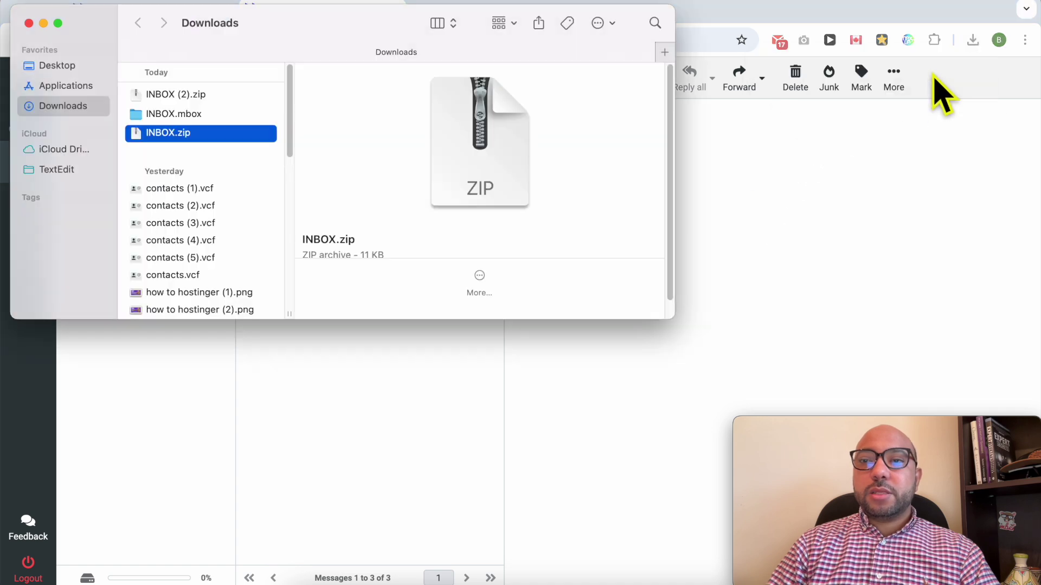
double_click(218, 135)
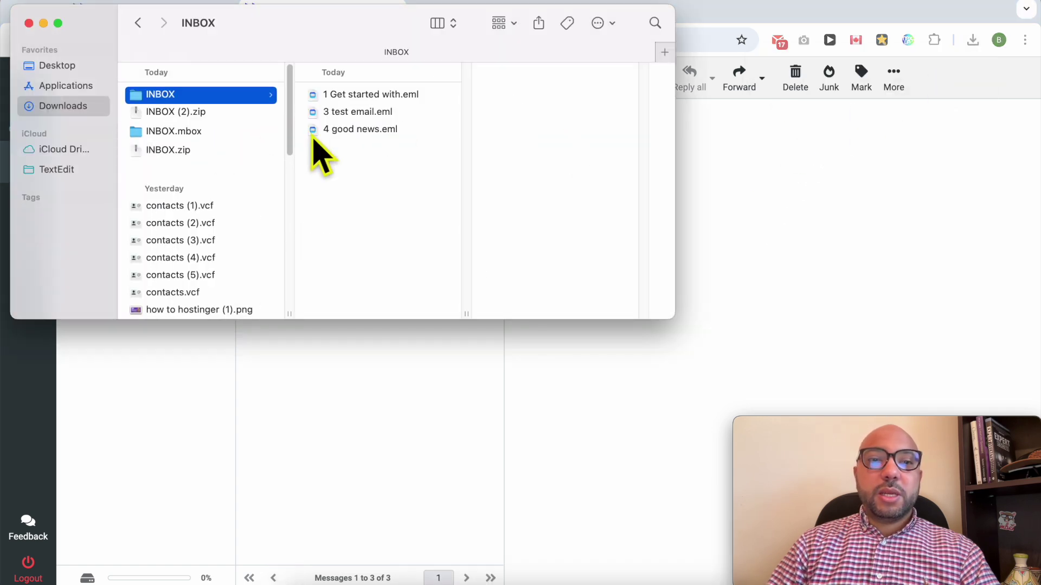
left_click(368, 96)
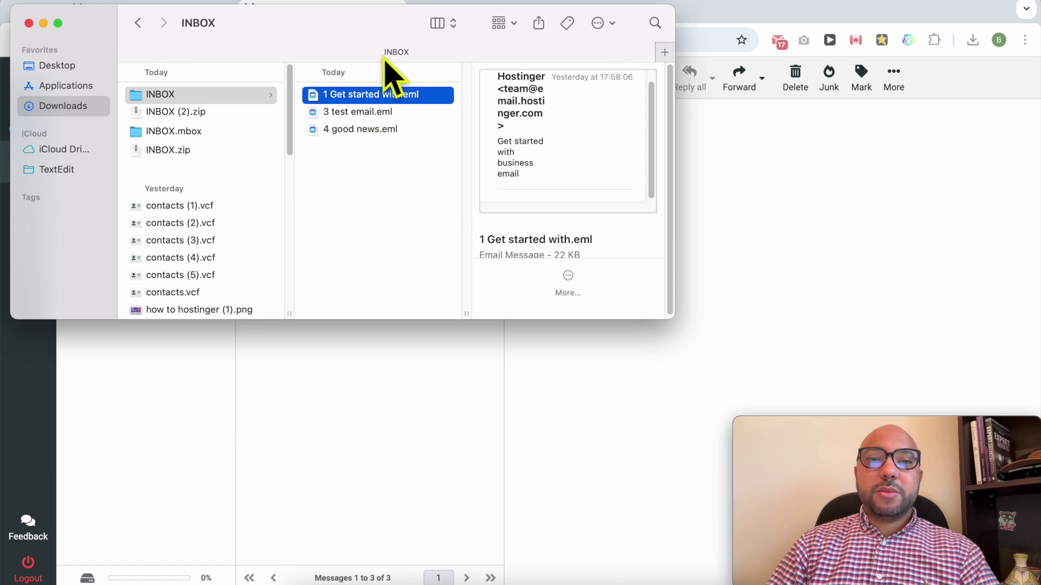
left_click_drag(364, 27, 386, 220)
left_click(233, 325)
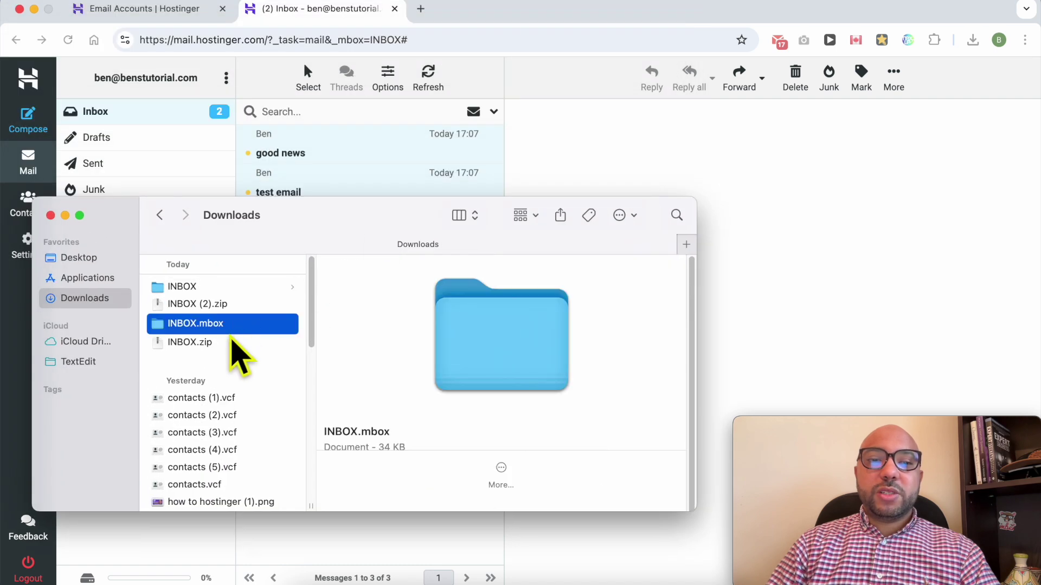
Open the extracted INBOX folder and select its three .eml message files.
left_click(228, 287)
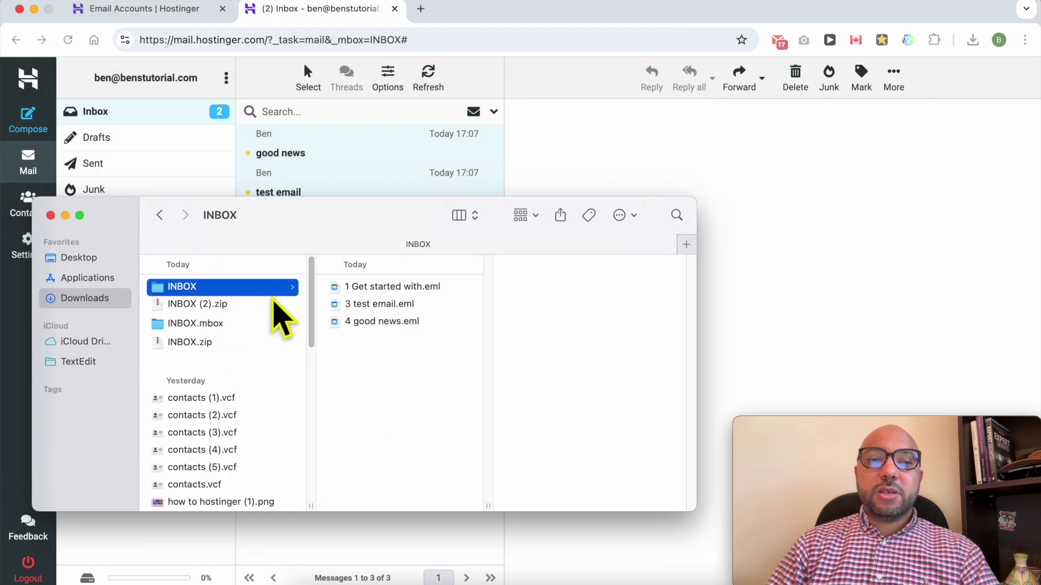
left_click(373, 287)
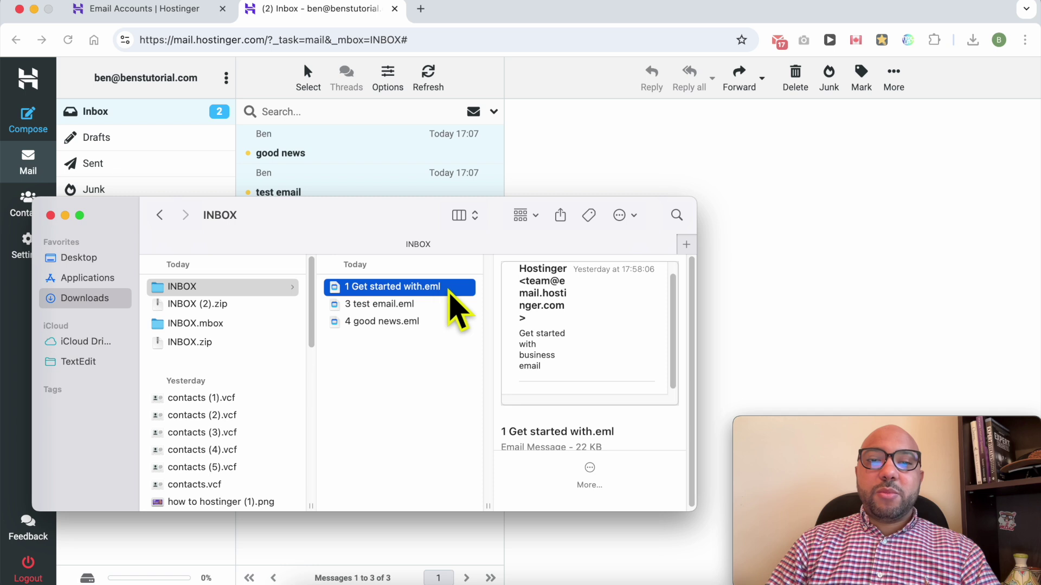
left_click_drag(395, 347, 366, 279)
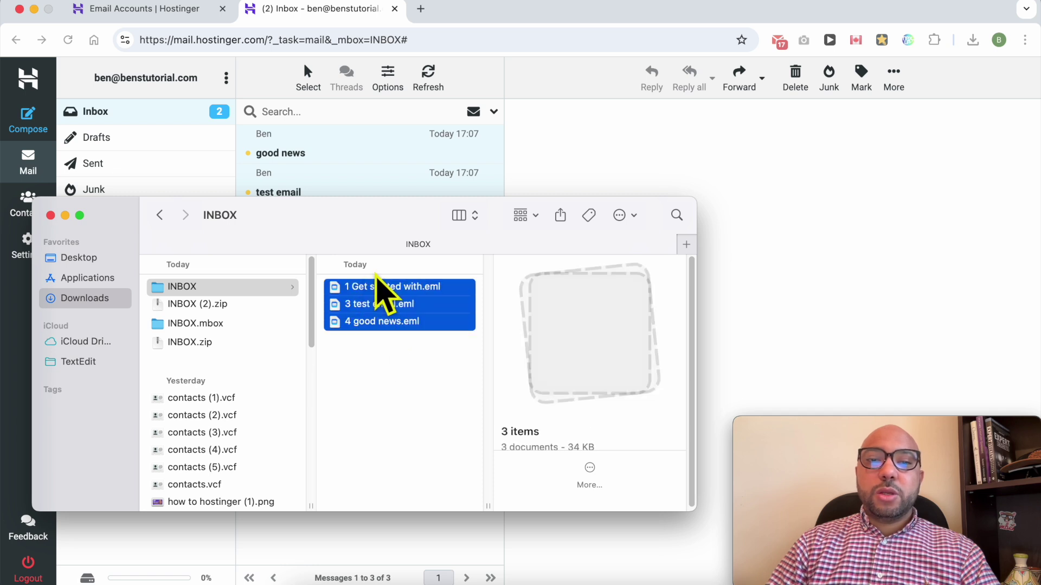
left_click_drag(385, 227, 391, 271)
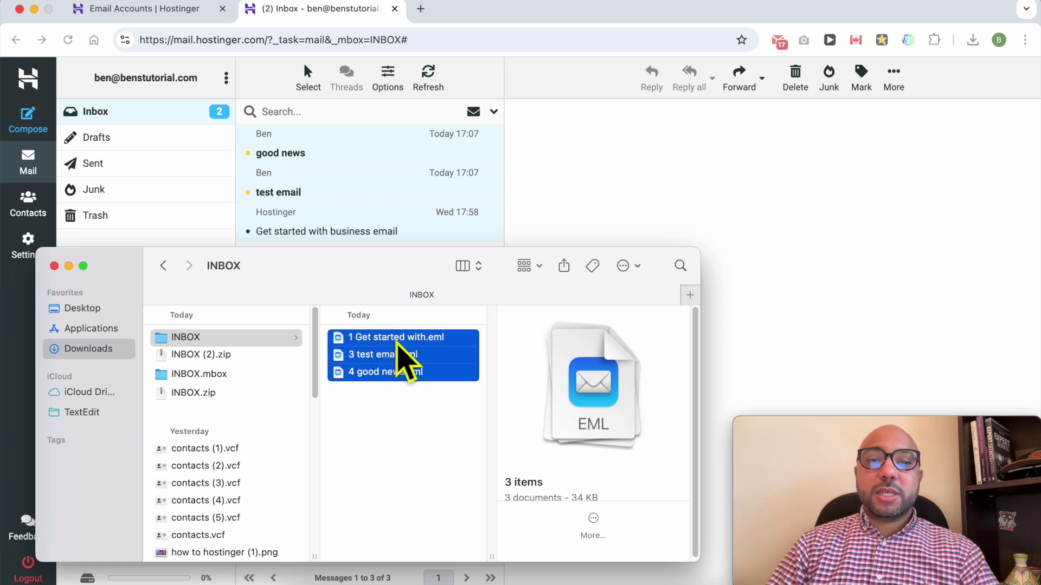
key("Up")
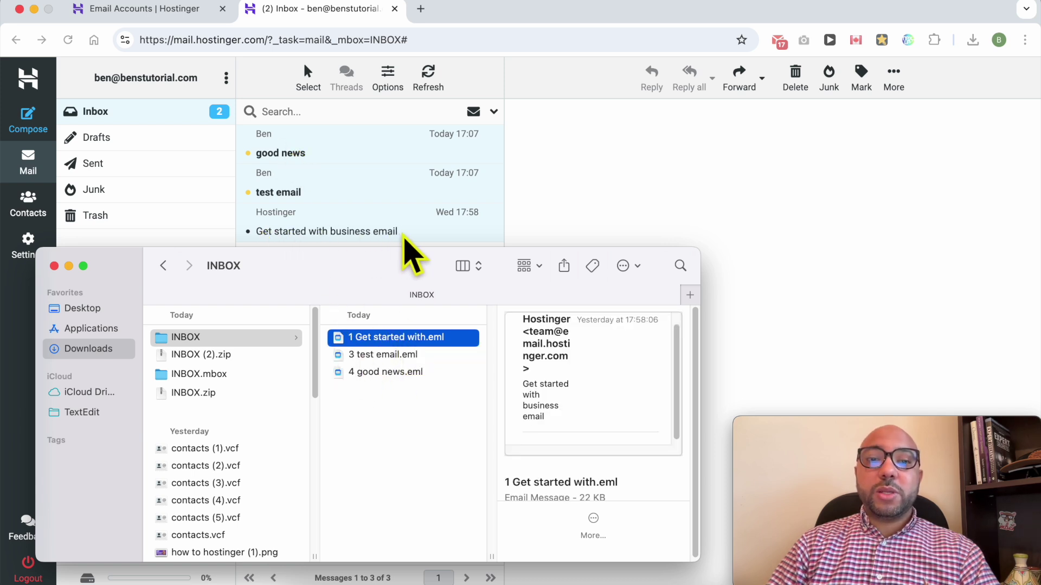
left_click(379, 355)
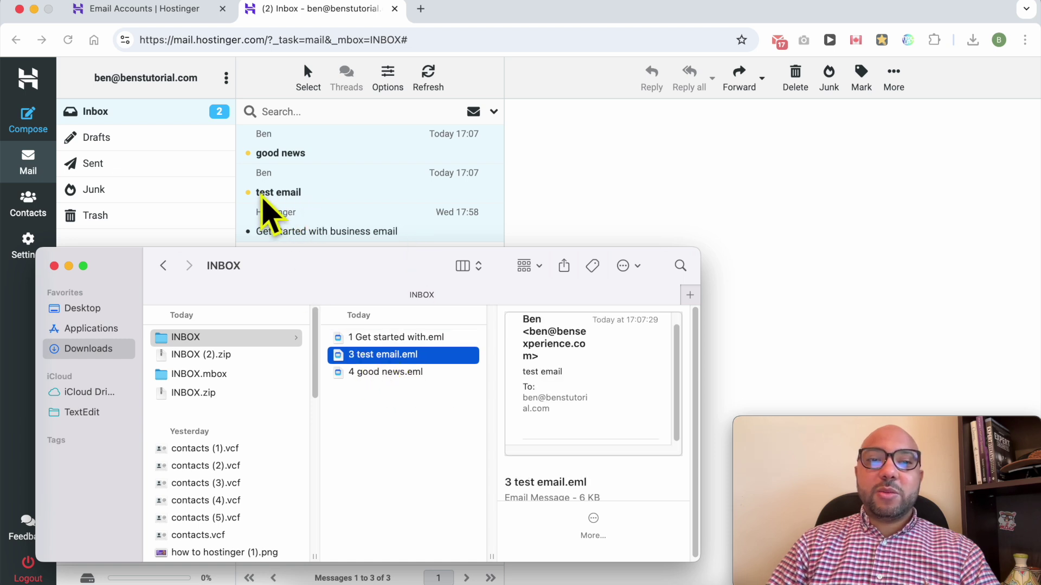
left_click(363, 372)
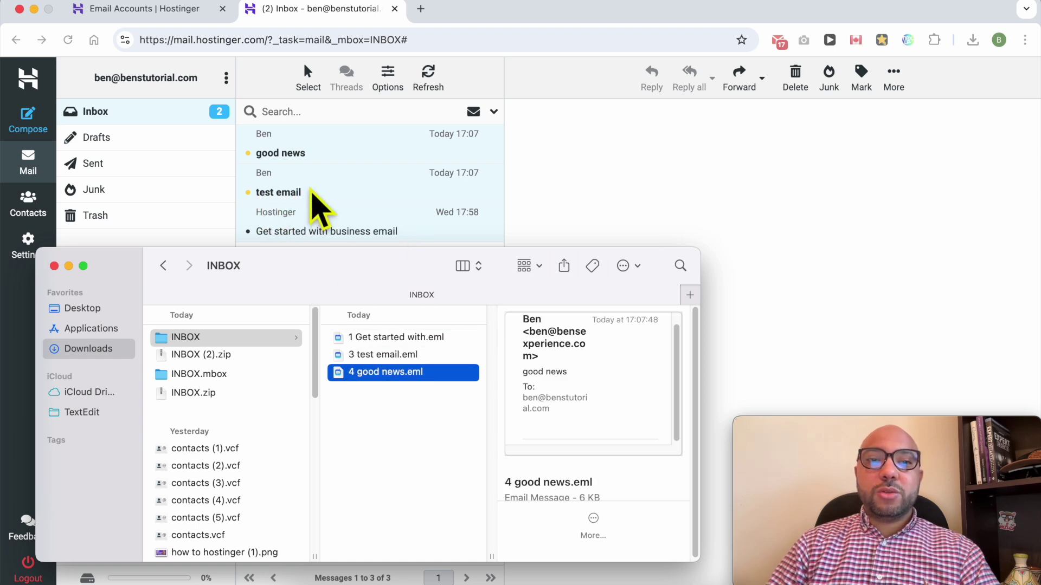